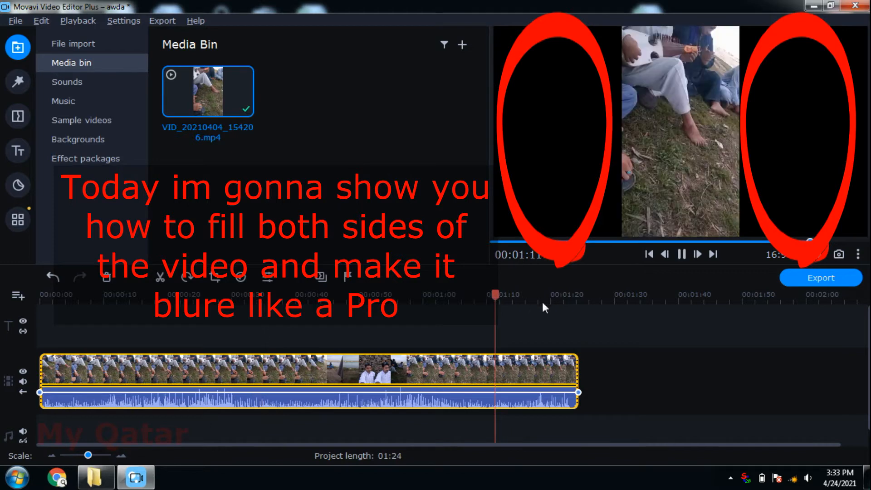
# Pause the preview near the end of the clip and add an extra video track to the timeline
pyautogui.click(539, 297)
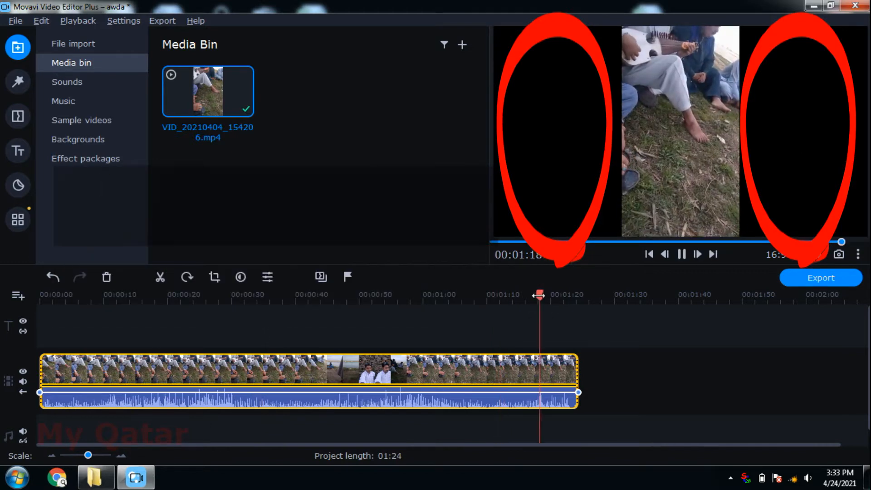
pyautogui.press('space')
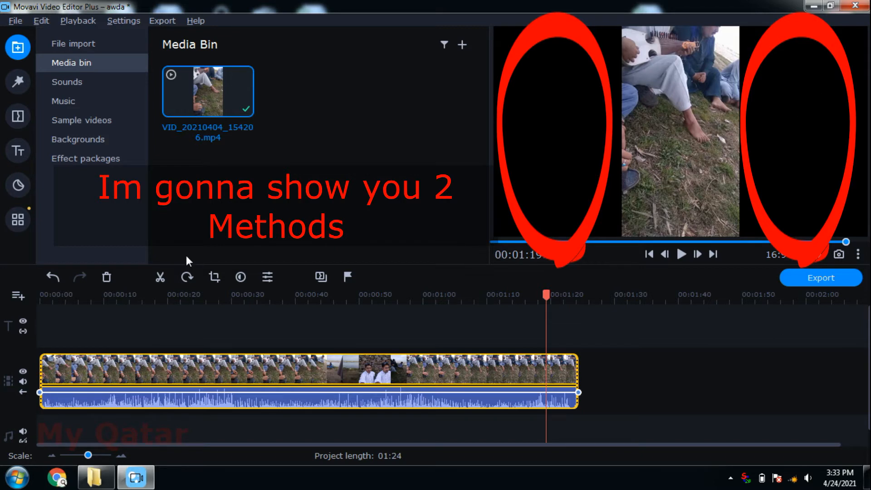
pyautogui.rightClick(9, 357)
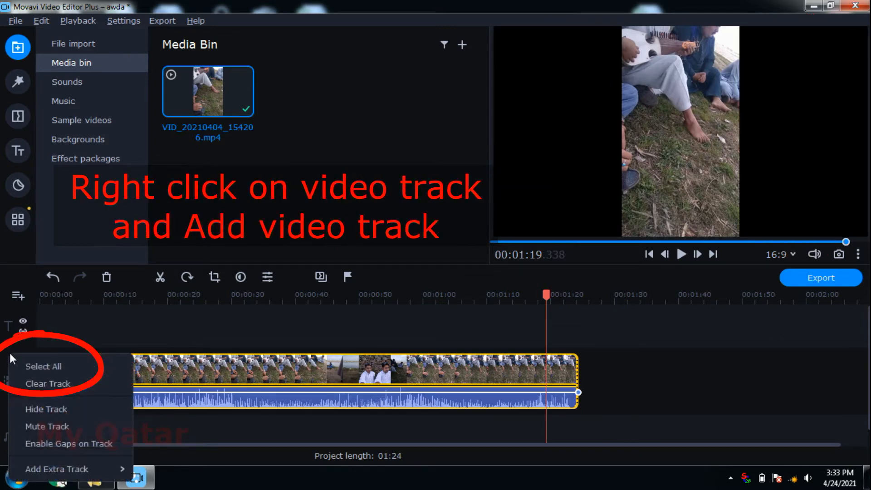
pyautogui.moveTo(78, 470)
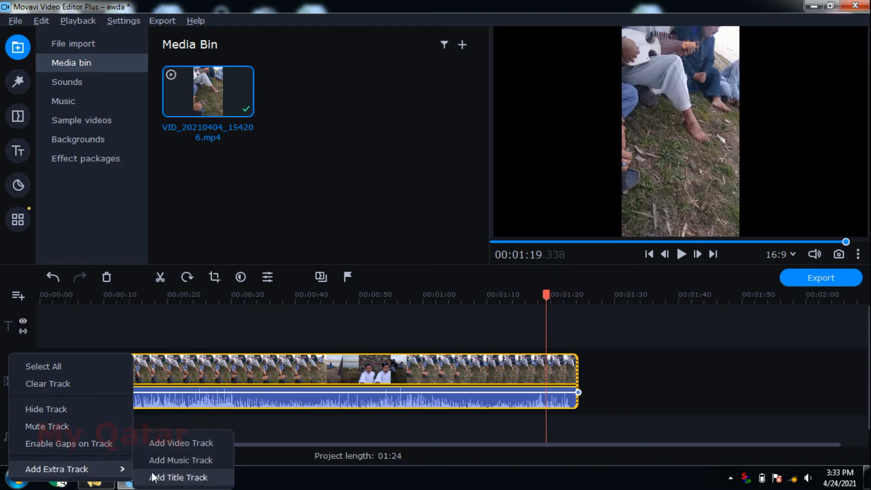
pyautogui.click(171, 444)
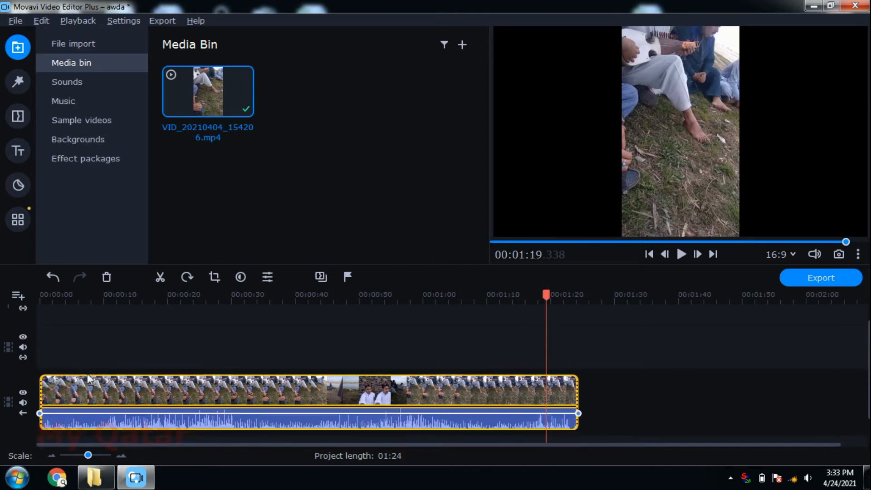
# Detach the audio from the video clip on the main video track
pyautogui.click(75, 390)
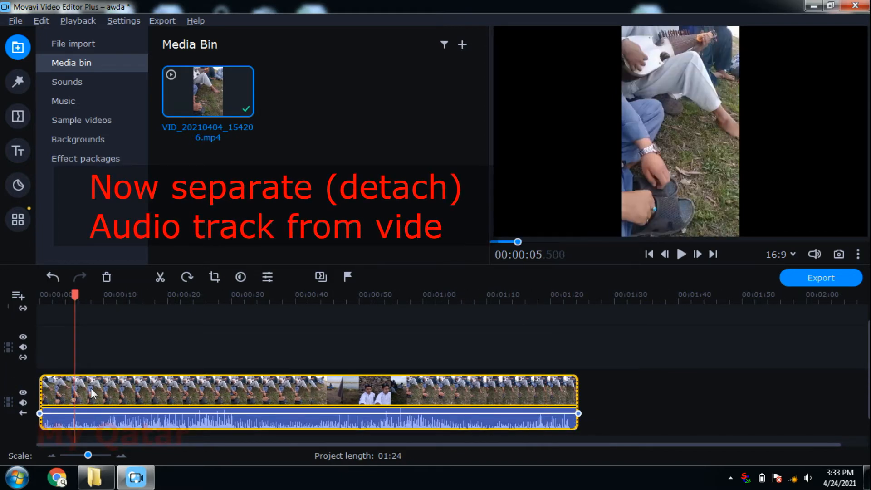
pyautogui.click(82, 385)
pyautogui.click(99, 385)
pyautogui.click(74, 384)
pyautogui.doubleClick(97, 386)
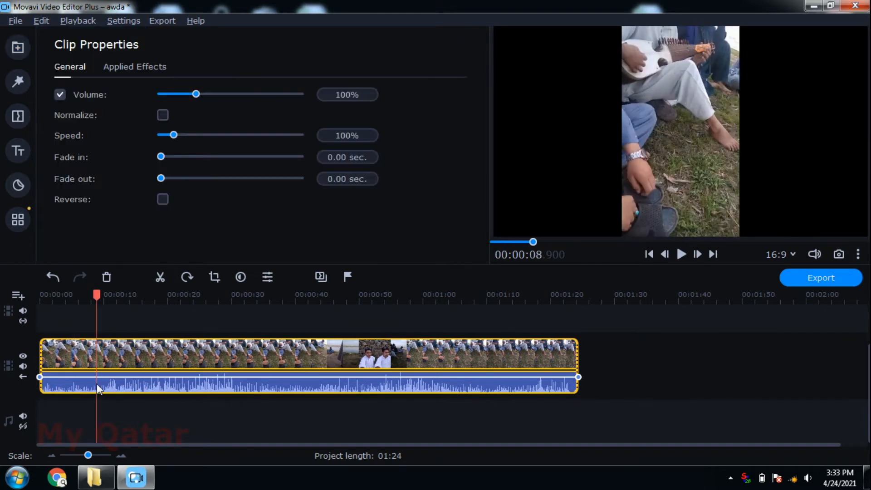
pyautogui.click(61, 390)
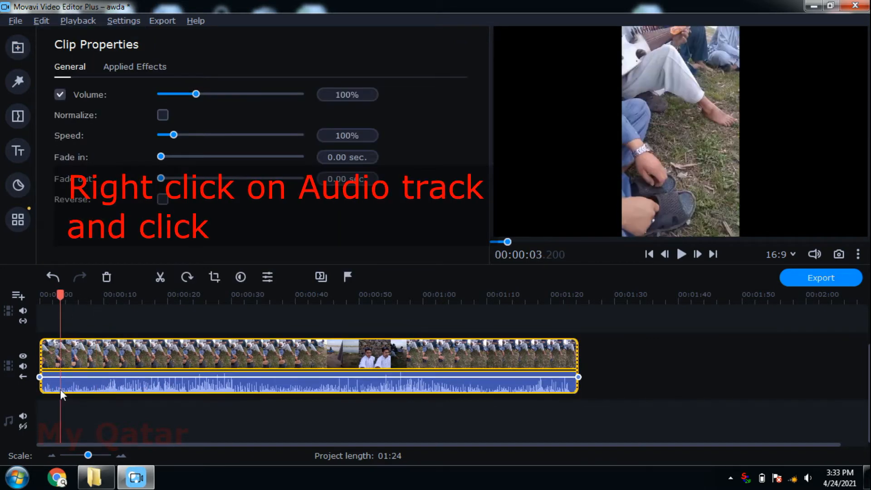
pyautogui.click(72, 390)
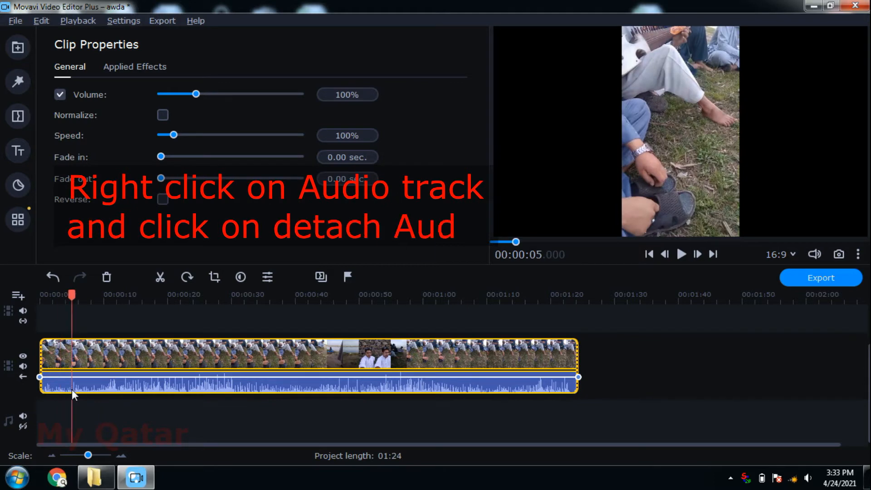
pyautogui.rightClick(100, 388)
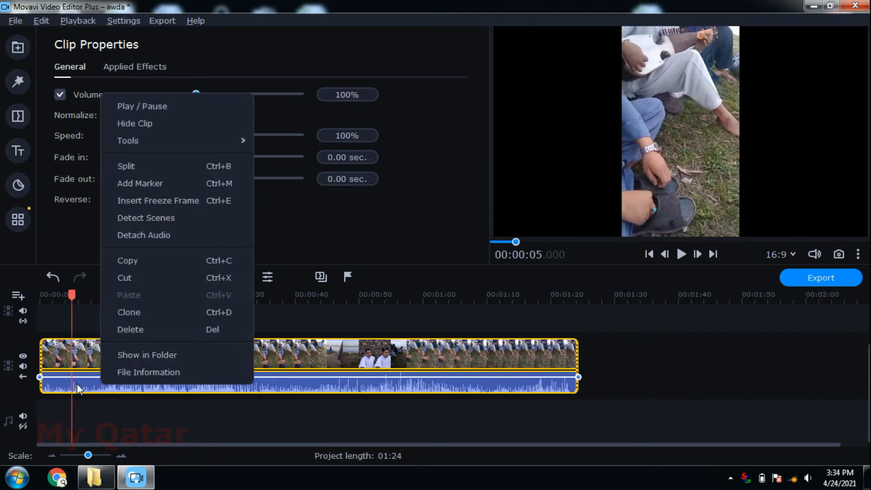
pyautogui.click(168, 235)
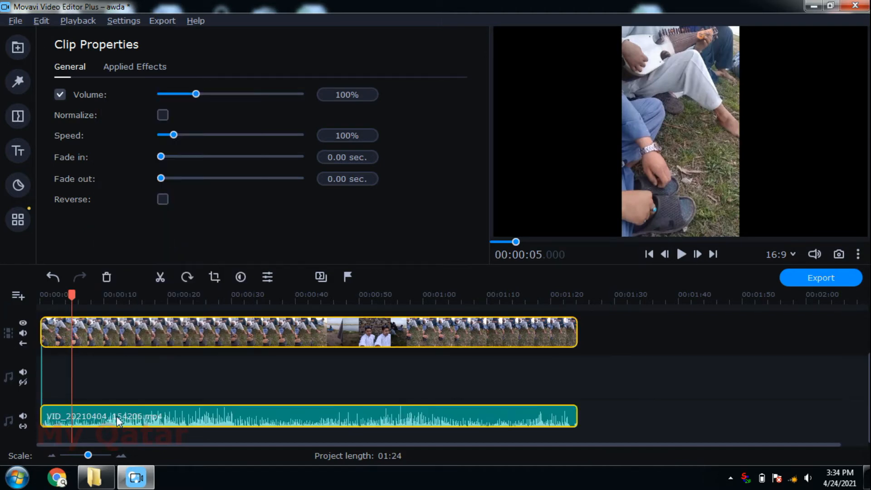
# Move the detached audio clip onto the audio track directly below the video and delete the emptied extra audio track
pyautogui.moveTo(102, 419); pyautogui.dragTo(100, 378)
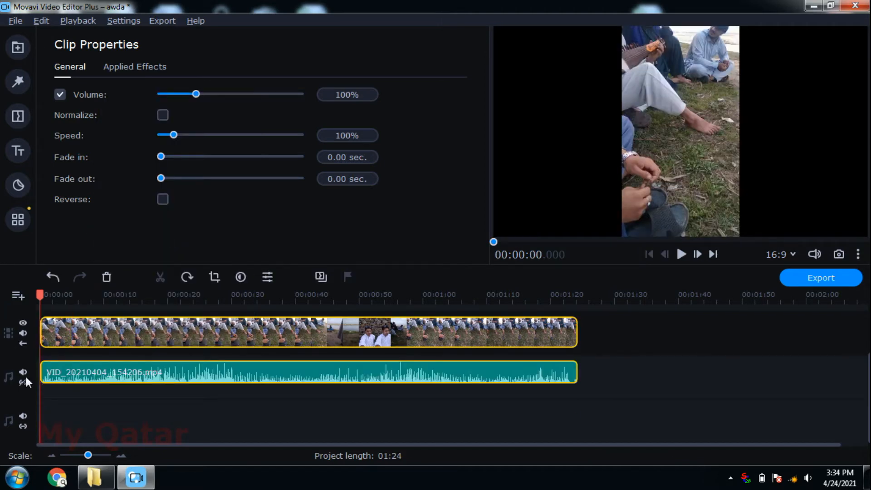
pyautogui.rightClick(11, 421)
pyautogui.moveTo(55, 461)
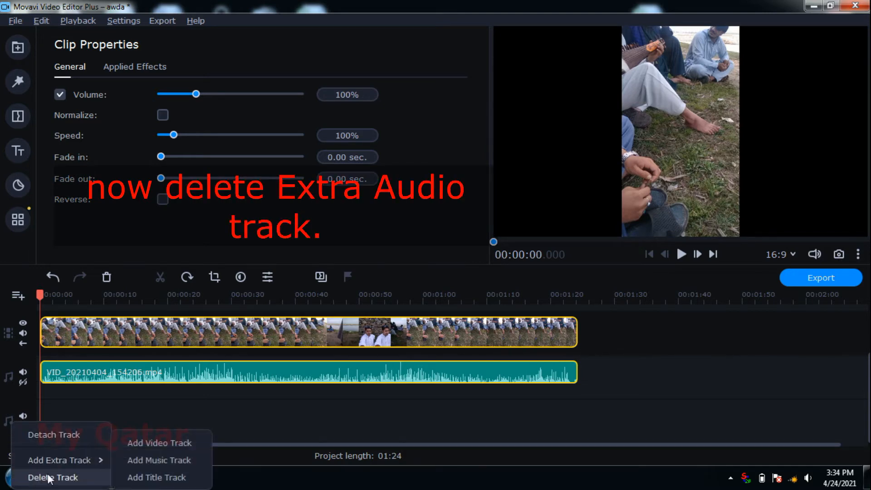
pyautogui.click(71, 479)
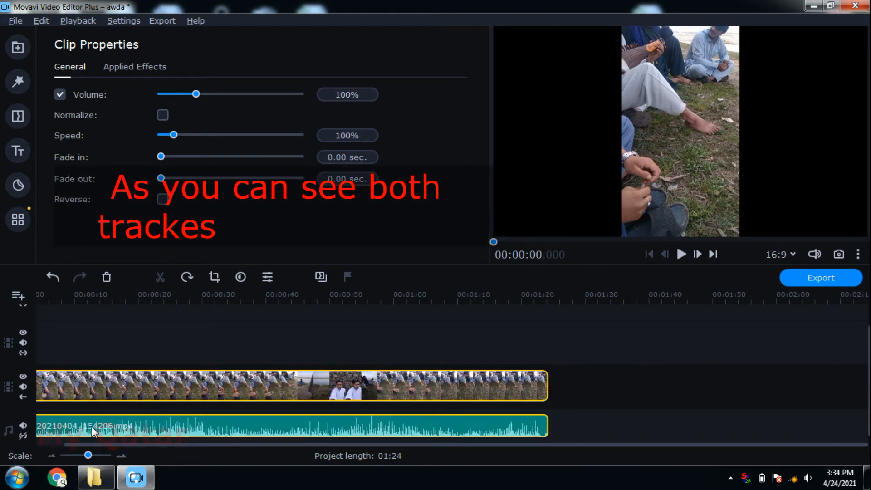
# Duplicate the silent video clip and place the copy on the upper video track, aligned with the start of the original
pyautogui.click(70, 428)
pyautogui.click(69, 389)
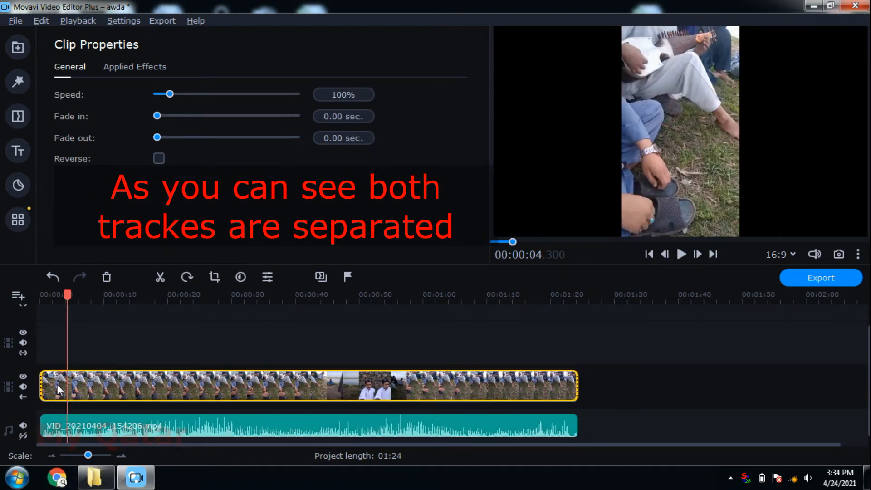
pyautogui.rightClick(118, 384)
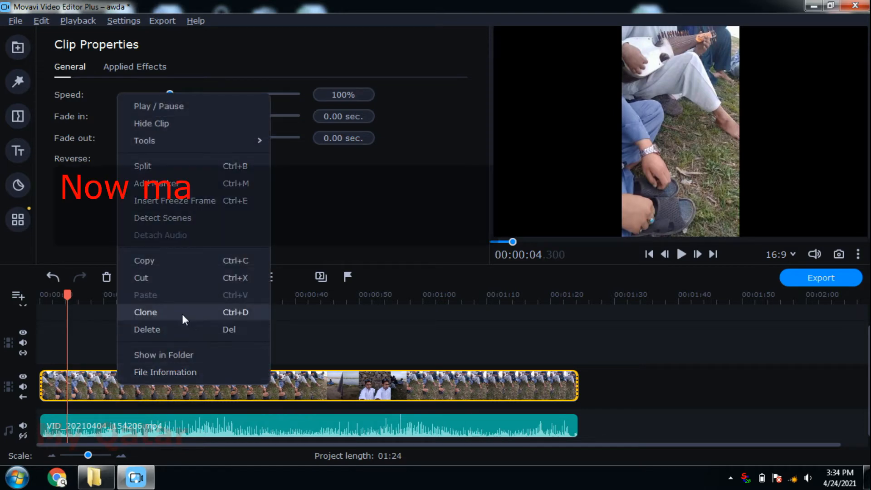
pyautogui.click(152, 261)
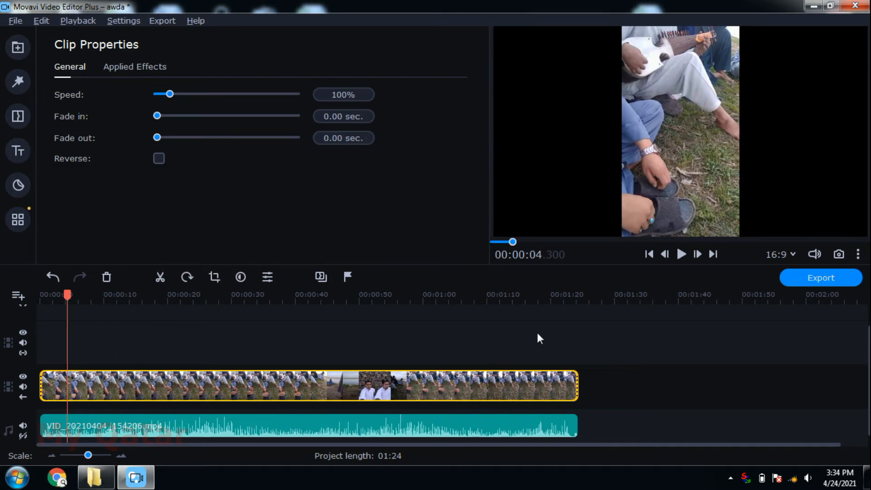
pyautogui.click(613, 298)
pyautogui.rightClick(593, 393)
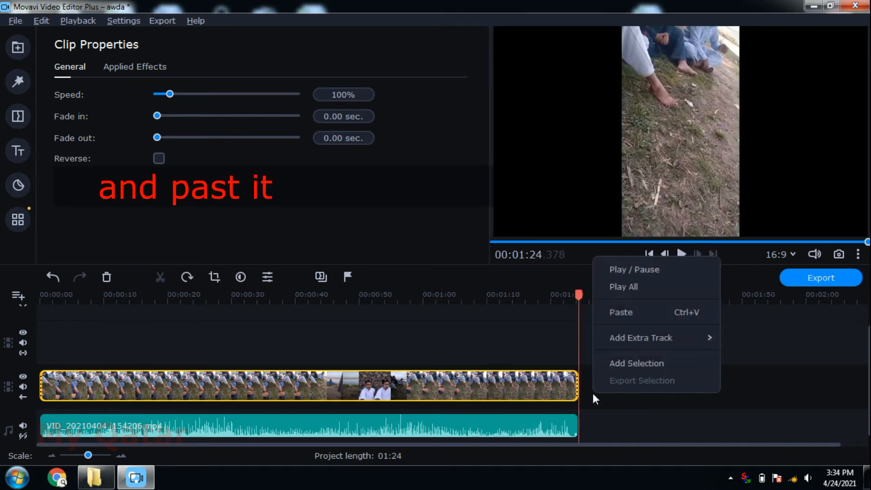
pyautogui.click(616, 312)
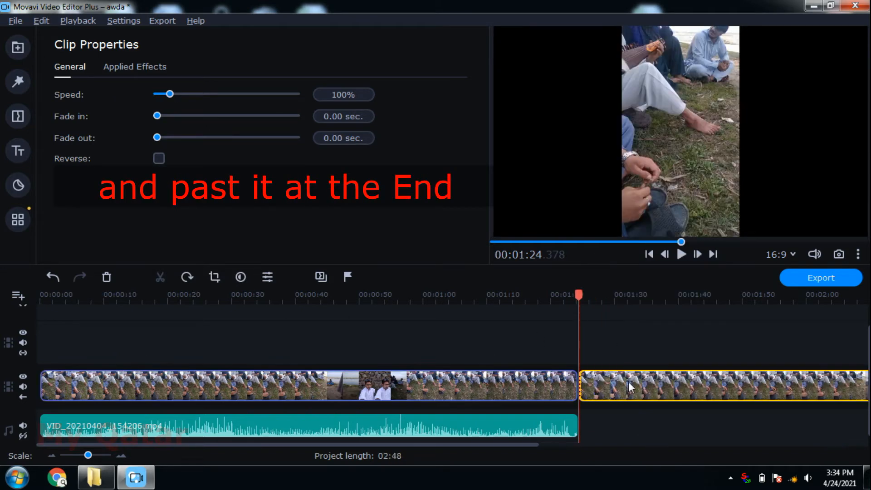
pyautogui.moveTo(622, 386); pyautogui.dragTo(88, 350)
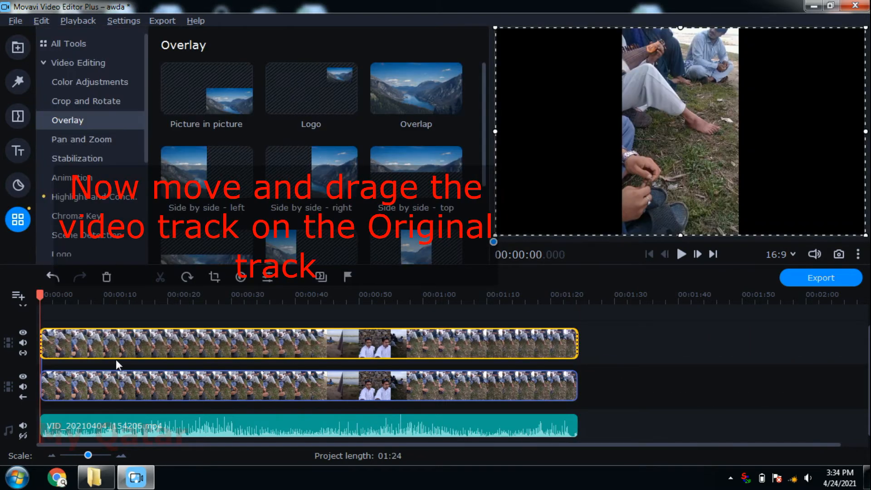
# Try to shift the lower video clip left and stretch it wider as a Picture in picture overlay, and preview the result
pyautogui.click(59, 386)
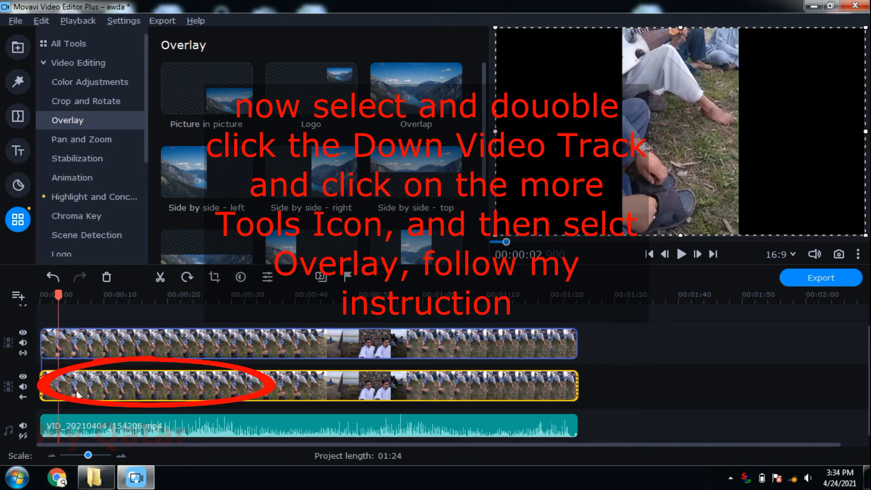
pyautogui.click(149, 388)
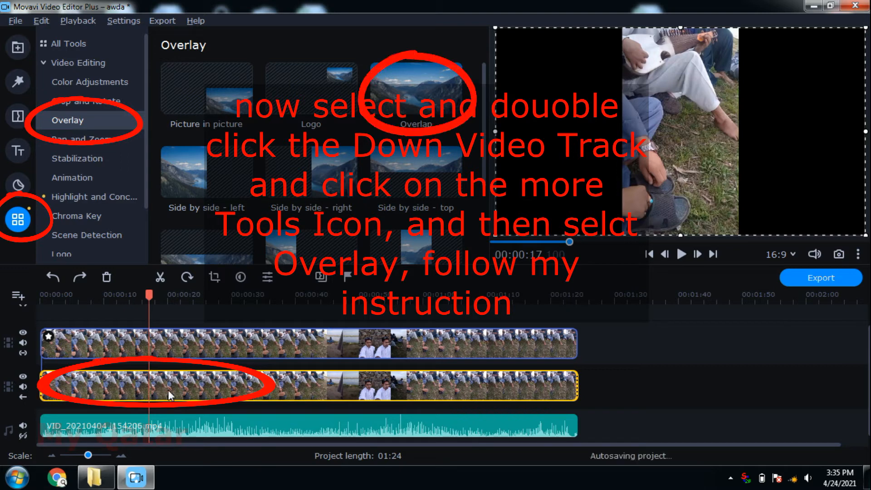
pyautogui.click(207, 384)
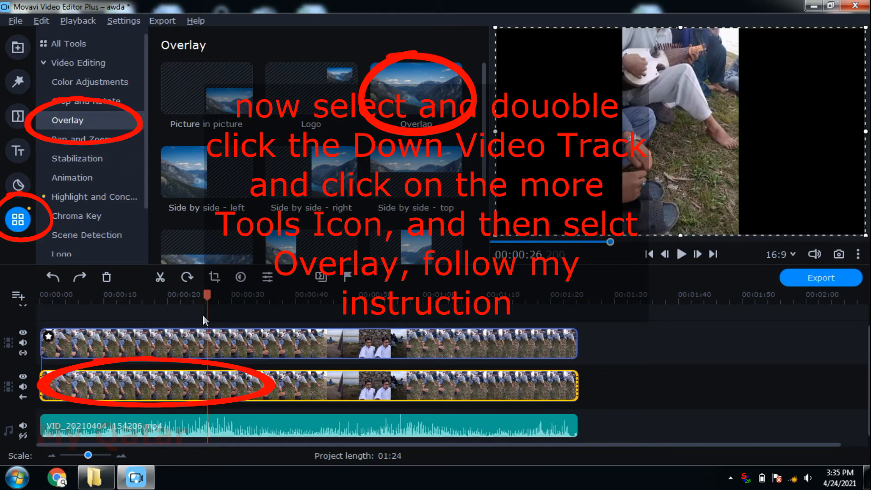
pyautogui.click(170, 297)
pyautogui.moveTo(603, 148); pyautogui.dragTo(518, 151)
pyautogui.moveTo(641, 150); pyautogui.dragTo(593, 149)
pyautogui.moveTo(700, 140); pyautogui.dragTo(854, 134)
pyautogui.click(279, 298)
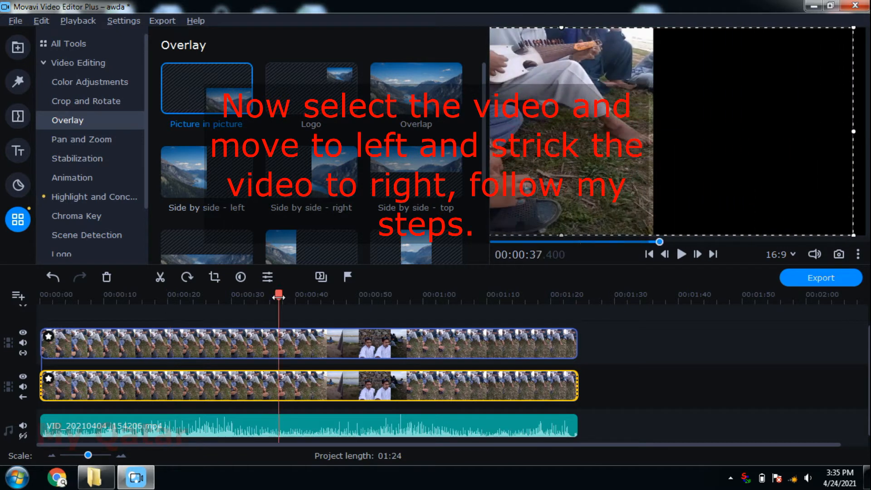
pyautogui.click(242, 297)
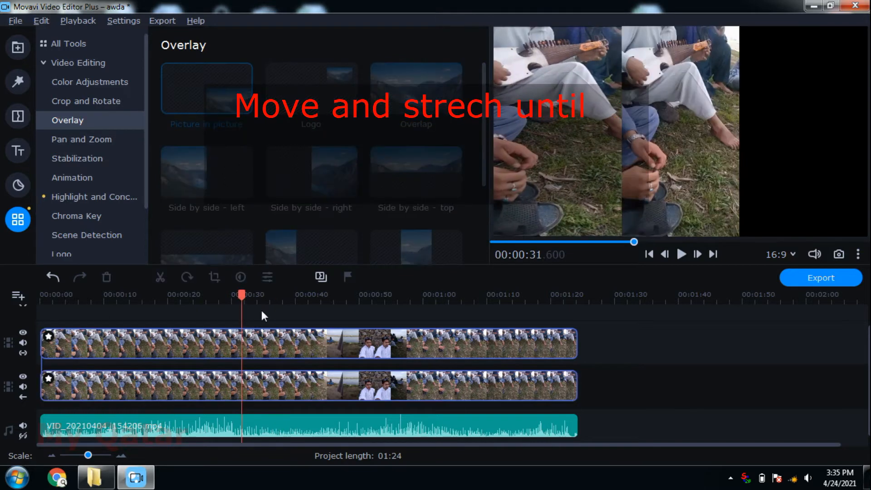
pyautogui.press('space')
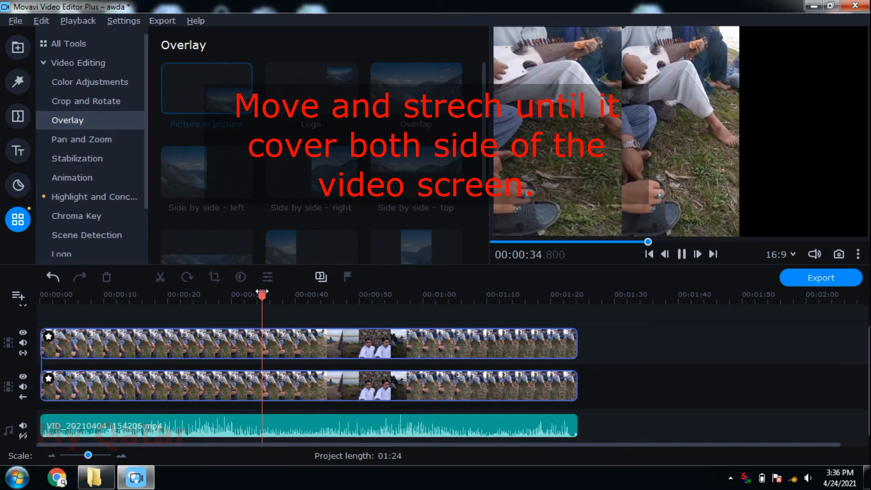
pyautogui.press('space')
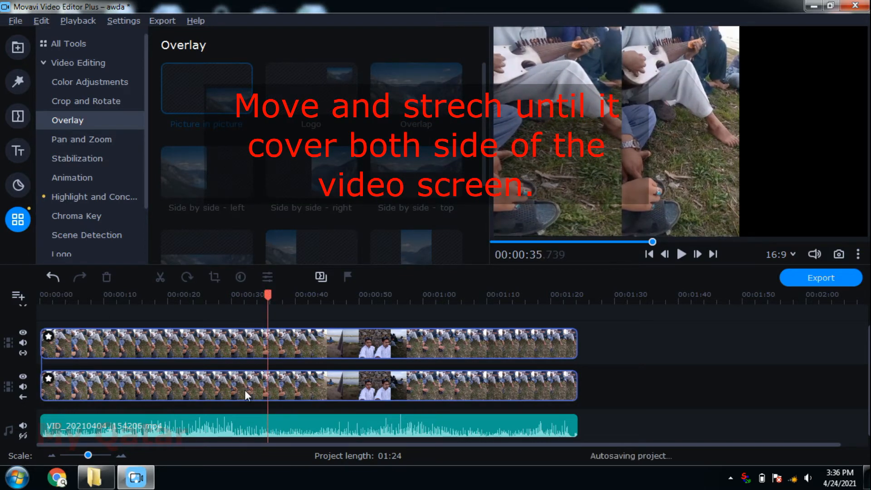
# Try to widen the lower clip's frame further and reposition it to cover both sides of the screen
pyautogui.click(244, 389)
pyautogui.moveTo(674, 176); pyautogui.dragTo(589, 166)
pyautogui.moveTo(734, 132); pyautogui.dragTo(866, 131)
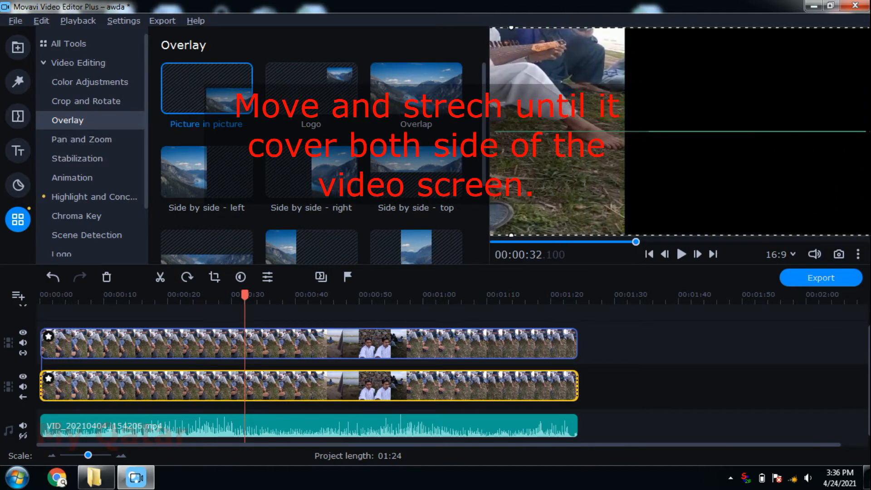
pyautogui.moveTo(748, 137); pyautogui.dragTo(655, 135)
# Undo the last moves and stretches of the lower video clip
pyautogui.hotkey('ctrl', 'z')
pyautogui.hotkey('ctrl', 'z')
pyautogui.hotkey('ctrl', 'z')
pyautogui.hotkey('ctrl', 'z')
pyautogui.hotkey('ctrl', 'z')
pyautogui.hotkey('ctrl', 'z')
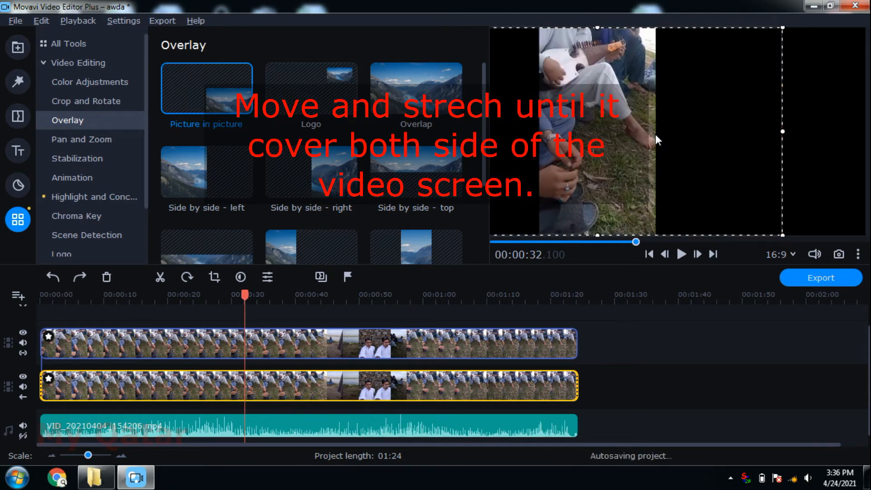
# Stretch and centre the lower video clip as an Overlap overlay so its picture fills the full frame width
pyautogui.moveTo(609, 140); pyautogui.dragTo(683, 138)
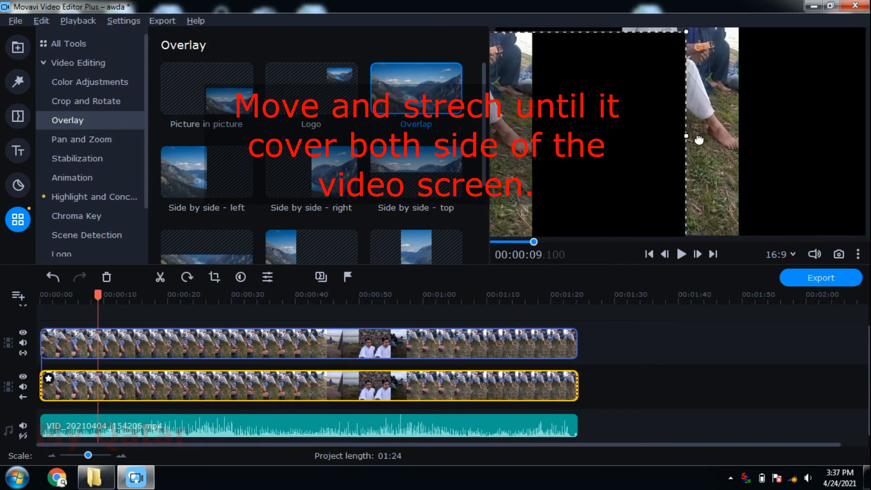
pyautogui.moveTo(694, 139); pyautogui.dragTo(631, 137)
pyautogui.moveTo(683, 130); pyautogui.dragTo(848, 131)
pyautogui.moveTo(598, 140)
pyautogui.mouseDown()
pyautogui.moveTo(685, 131)
pyautogui.moveTo(476, 128)
pyautogui.mouseUp()
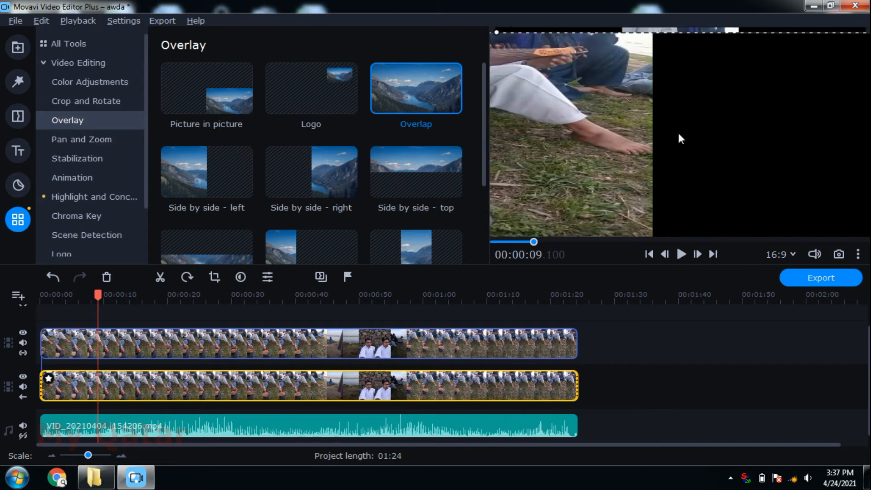
pyautogui.moveTo(678, 132); pyautogui.dragTo(509, 138)
pyautogui.moveTo(727, 138); pyautogui.dragTo(601, 140)
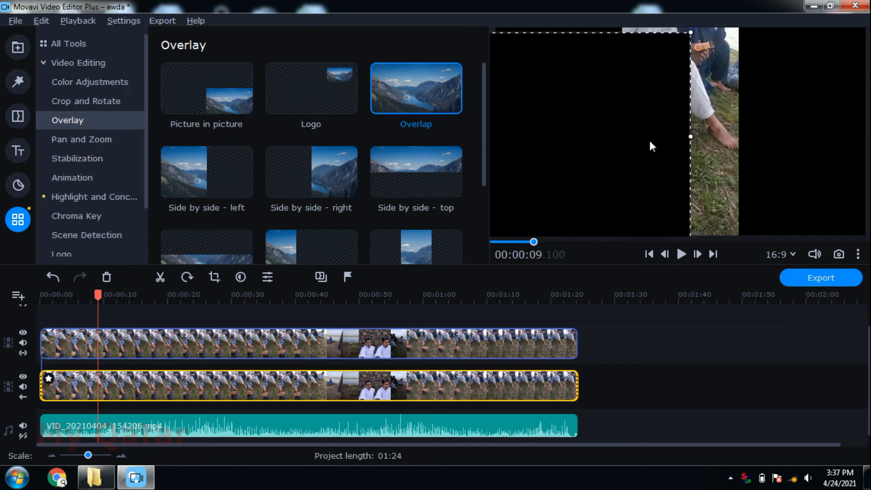
pyautogui.moveTo(676, 136)
pyautogui.mouseDown()
pyautogui.moveTo(861, 131)
pyautogui.moveTo(687, 146)
pyautogui.moveTo(694, 134)
pyautogui.moveTo(805, 134)
pyautogui.moveTo(637, 124)
pyautogui.moveTo(725, 113)
pyautogui.moveTo(669, 121)
pyautogui.moveTo(680, 129)
pyautogui.mouseUp()
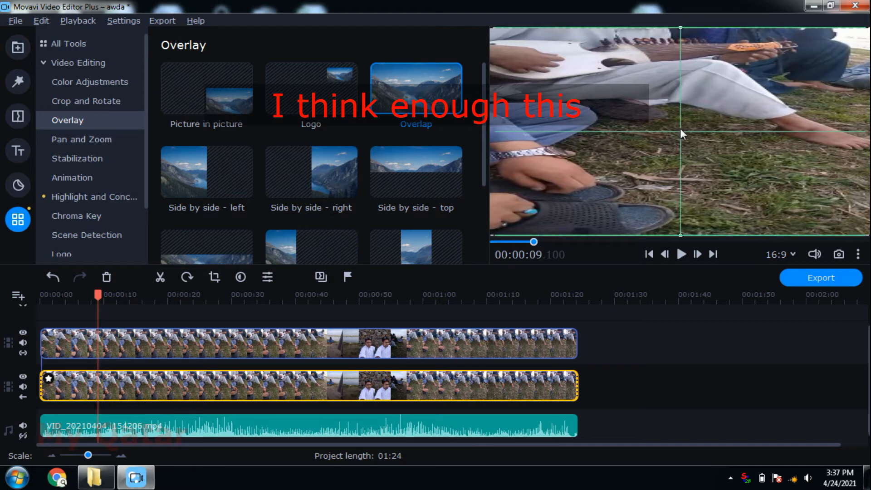
pyautogui.moveTo(680, 128); pyautogui.dragTo(680, 129)
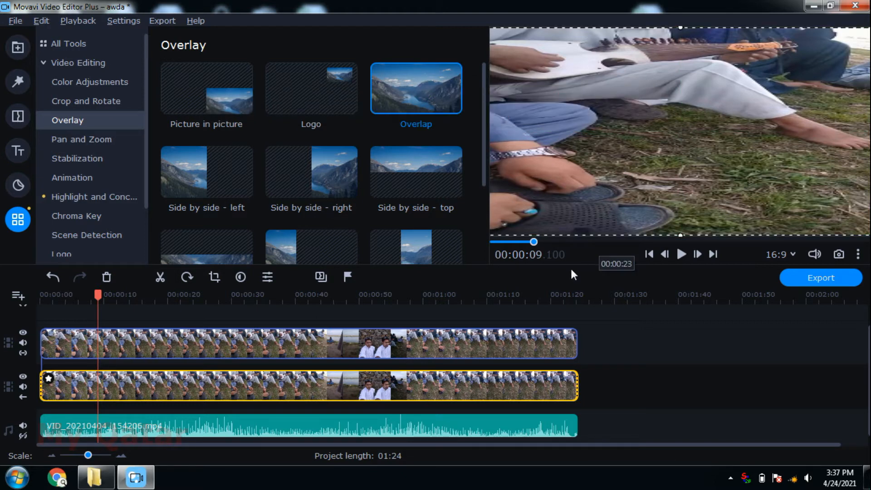
pyautogui.click(131, 297)
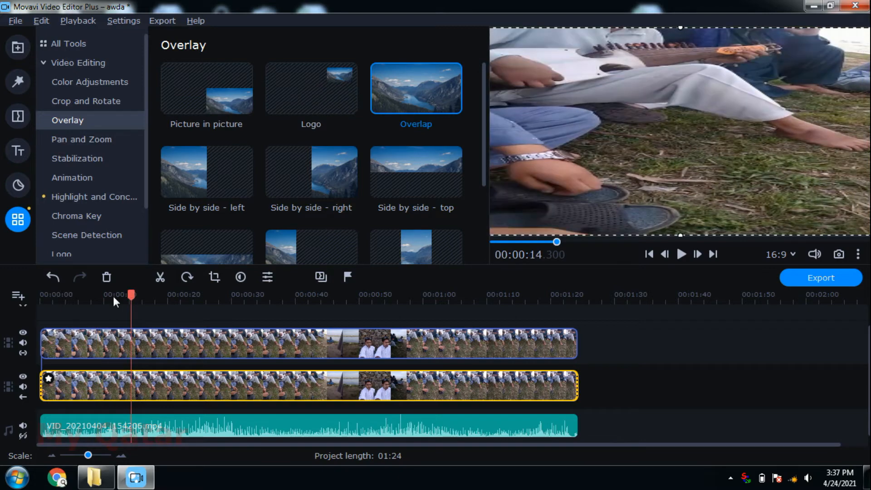
# Play back the video from the start and from about 20 seconds to check the stretched background
pyautogui.click(105, 314)
pyautogui.moveTo(88, 298); pyautogui.dragTo(10, 294)
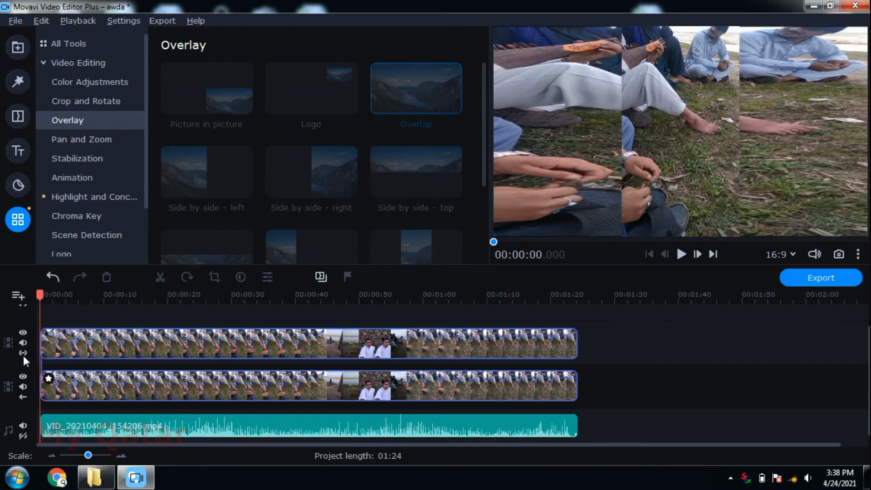
pyautogui.press('space')
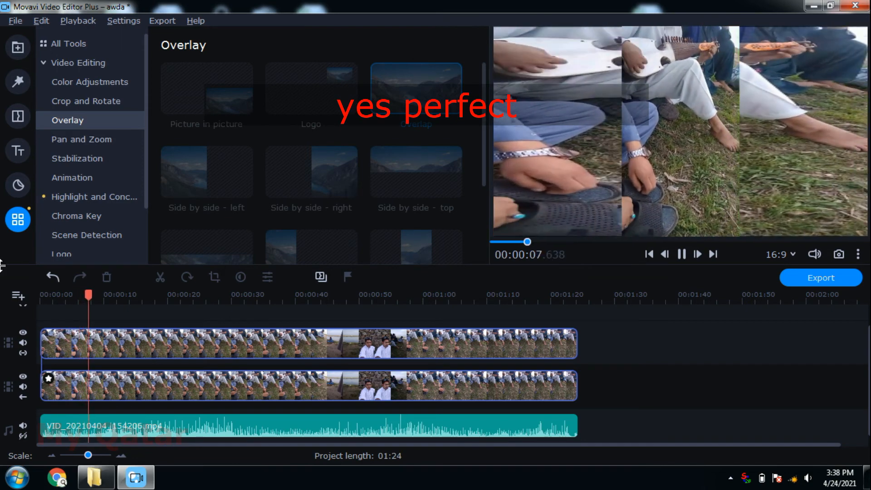
pyautogui.click(164, 297)
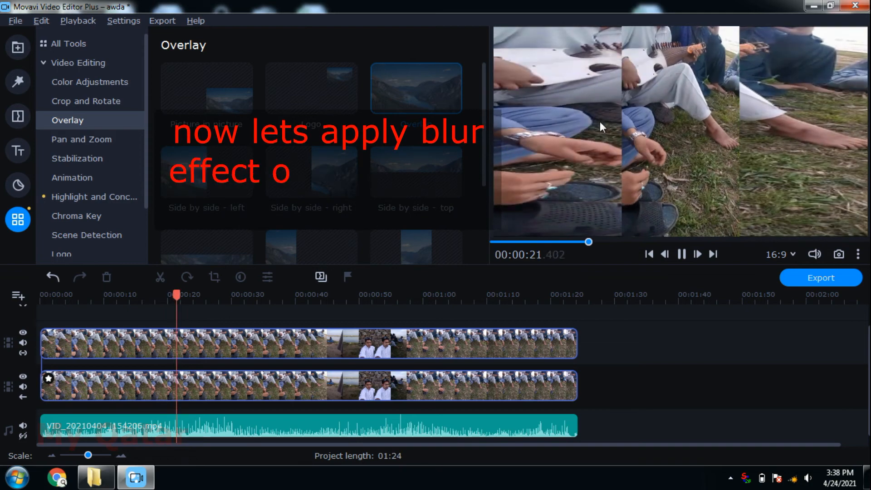
# Apply the Blur - intense filter to the lower, stretched video clip
pyautogui.click(124, 387)
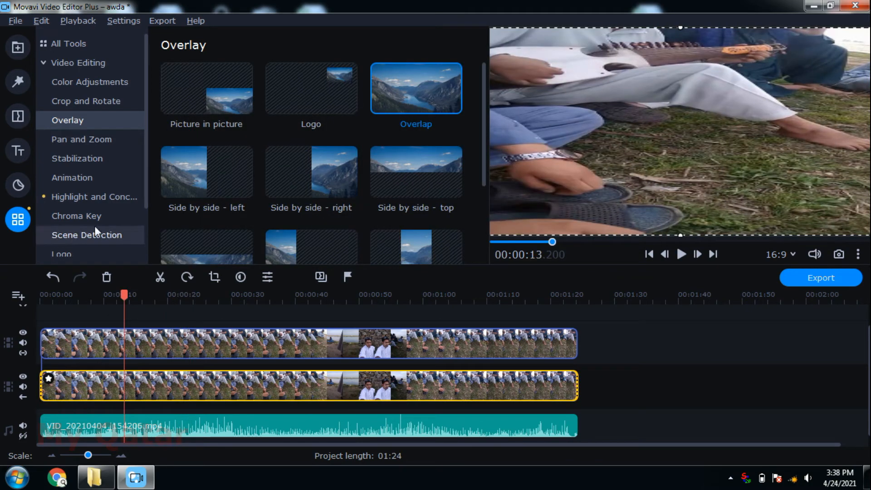
pyautogui.click(21, 89)
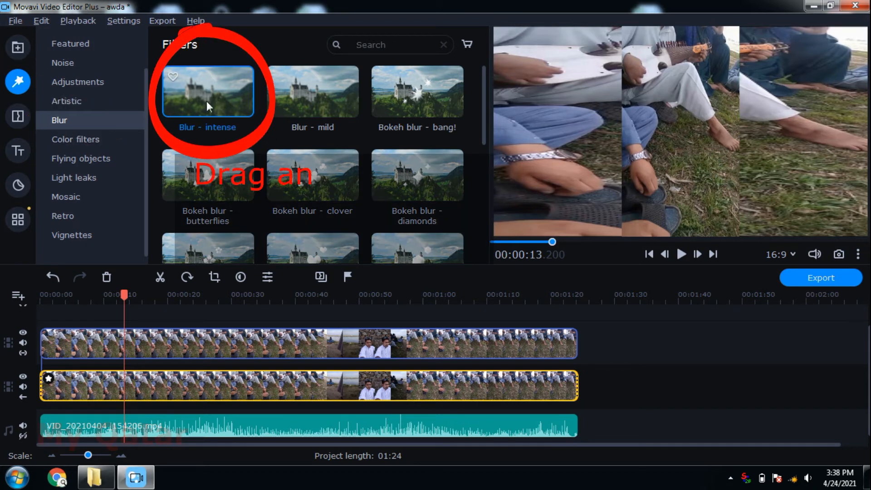
pyautogui.moveTo(211, 89)
pyautogui.mouseDown()
pyautogui.moveTo(161, 269)
pyautogui.moveTo(64, 387)
pyautogui.mouseUp()
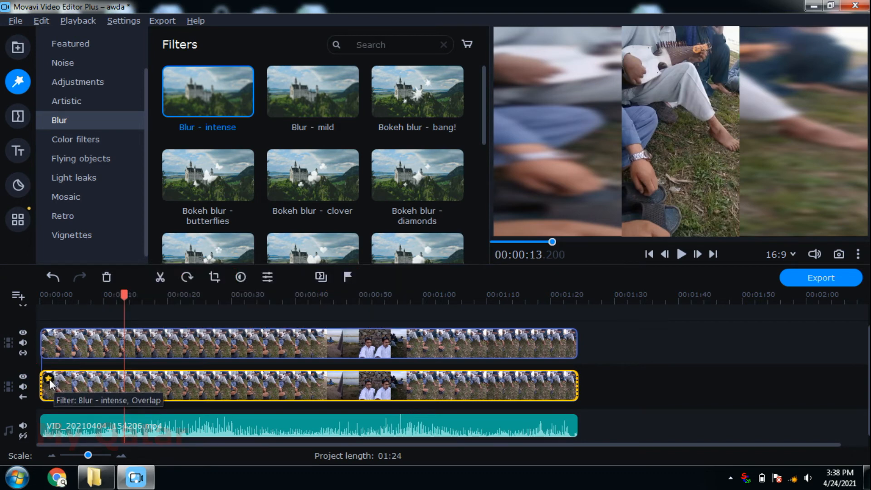
# Set the intensity of the lower clip's Blur - intense filter to 18%
pyautogui.click(48, 378)
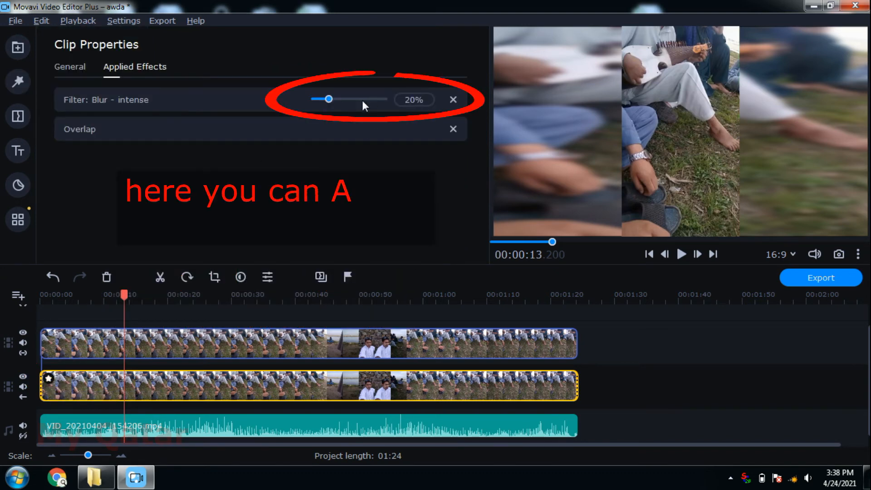
pyautogui.moveTo(329, 98)
pyautogui.mouseDown()
pyautogui.moveTo(386, 100)
pyautogui.moveTo(339, 101)
pyautogui.mouseUp()
pyautogui.moveTo(337, 97); pyautogui.dragTo(327, 100)
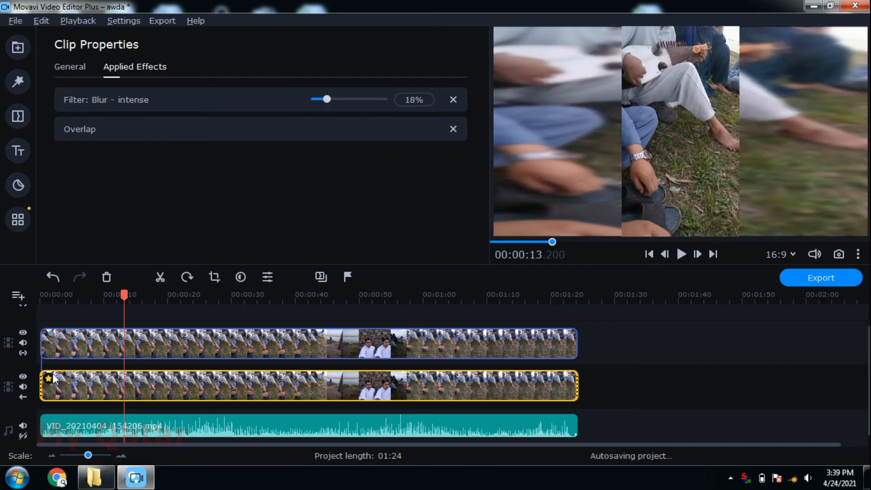
# Remove the Blur - intense filter from the lower clip and find Vertical fill among the Adjustments filters
pyautogui.click(452, 100)
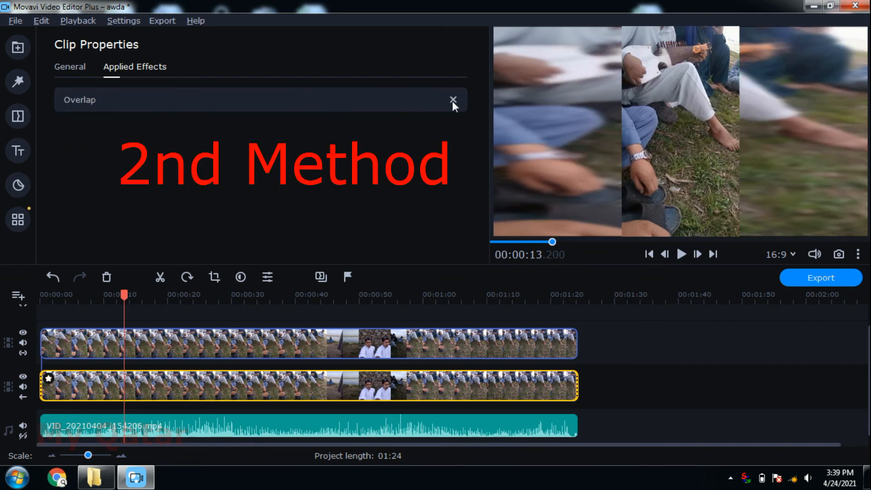
pyautogui.click(18, 82)
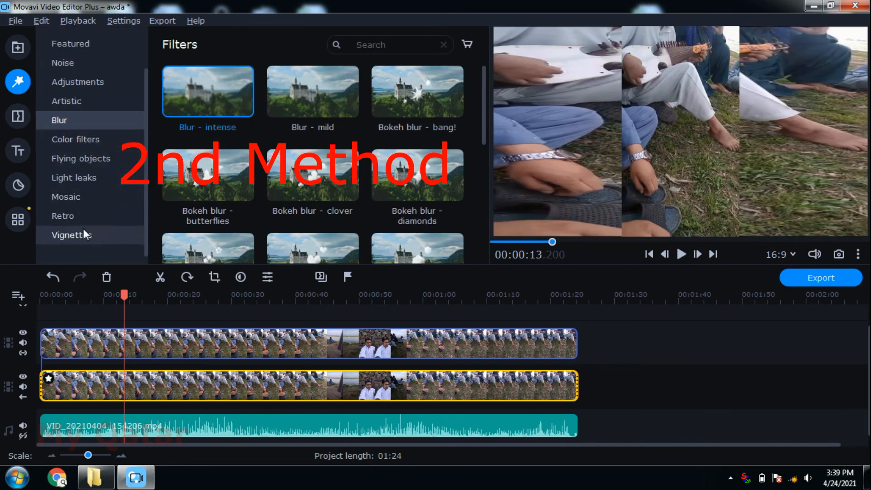
pyautogui.scroll(2, 83, 228)
pyautogui.click(82, 120)
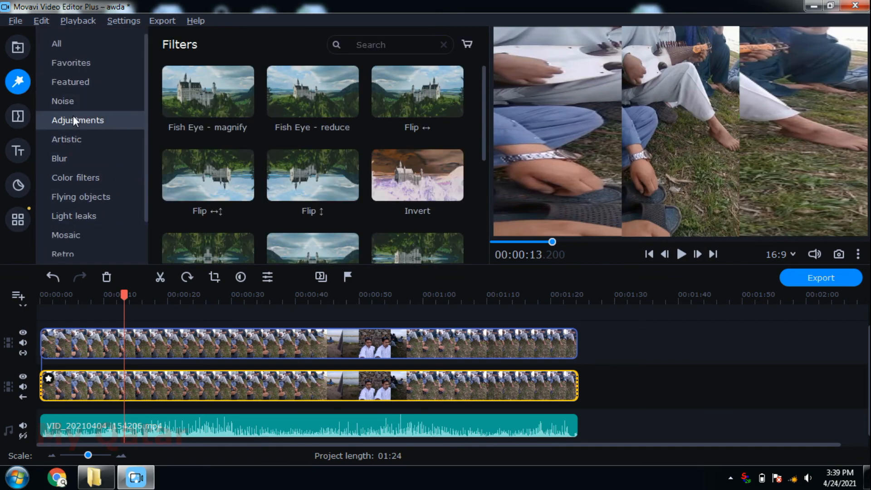
pyautogui.scroll(-5, 198, 169)
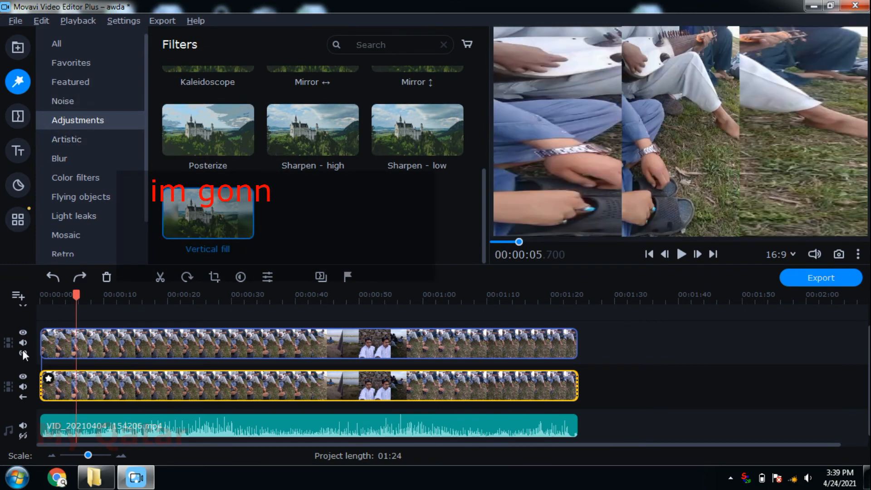
# Detach the upper overlay track from the main video track
pyautogui.click(58, 349)
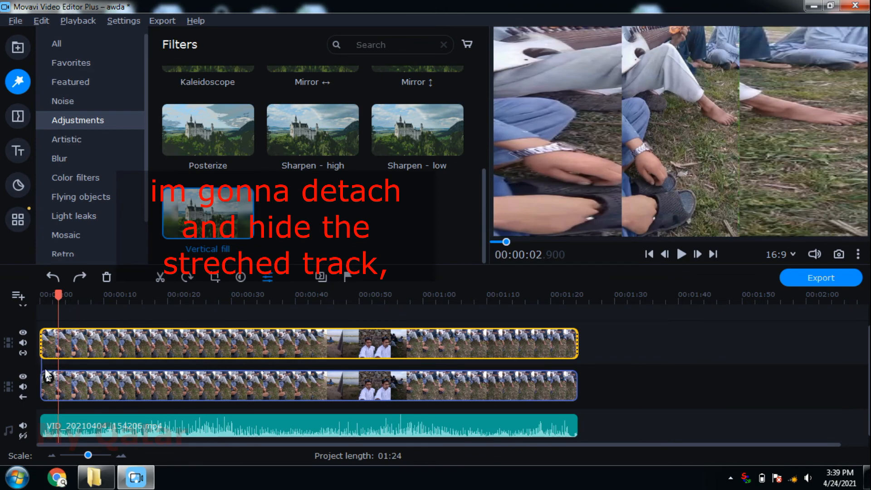
pyautogui.scroll(5, 45, 367)
pyautogui.scroll(-4, 45, 367)
pyautogui.scroll(-2, 45, 367)
pyautogui.scroll(2, 41, 361)
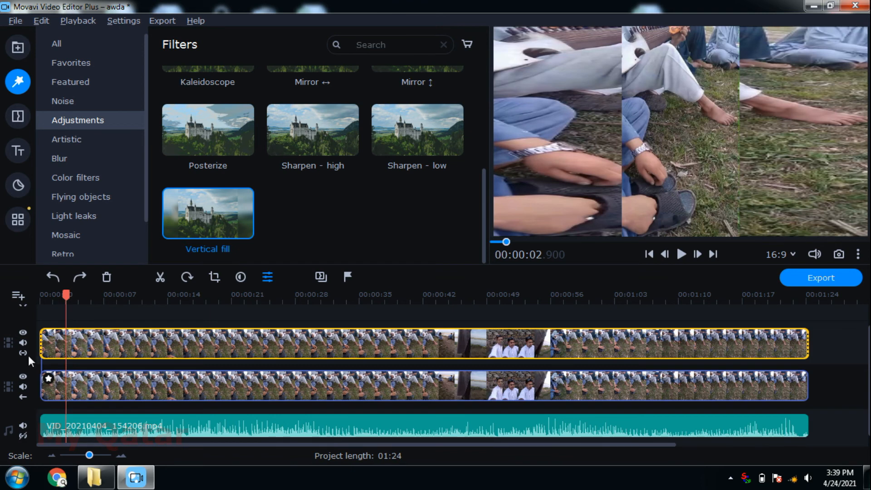
pyautogui.click(25, 352)
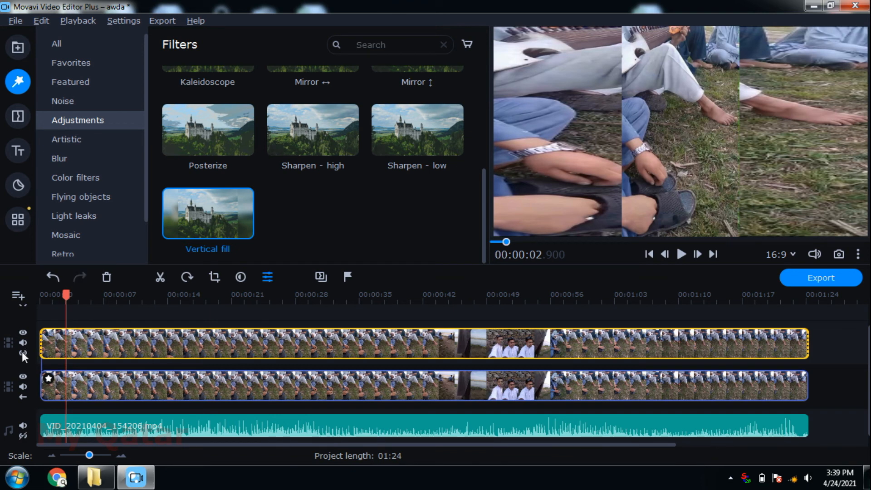
pyautogui.rightClick(32, 351)
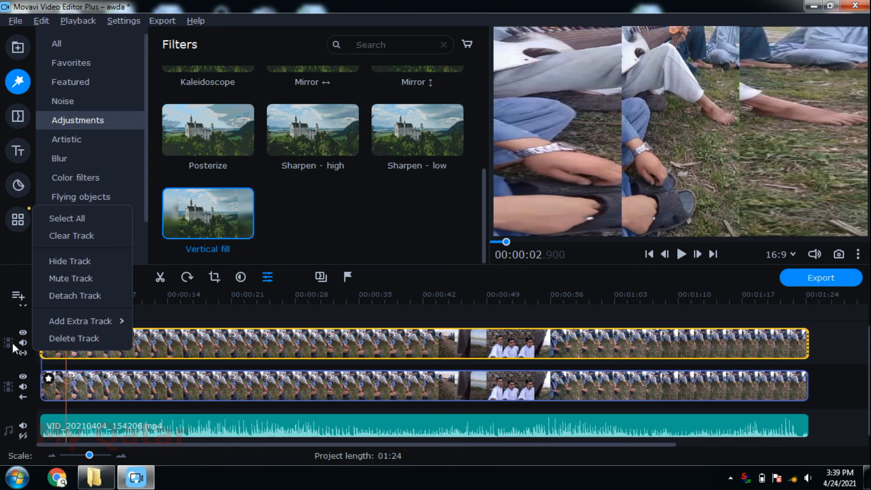
pyautogui.rightClick(12, 342)
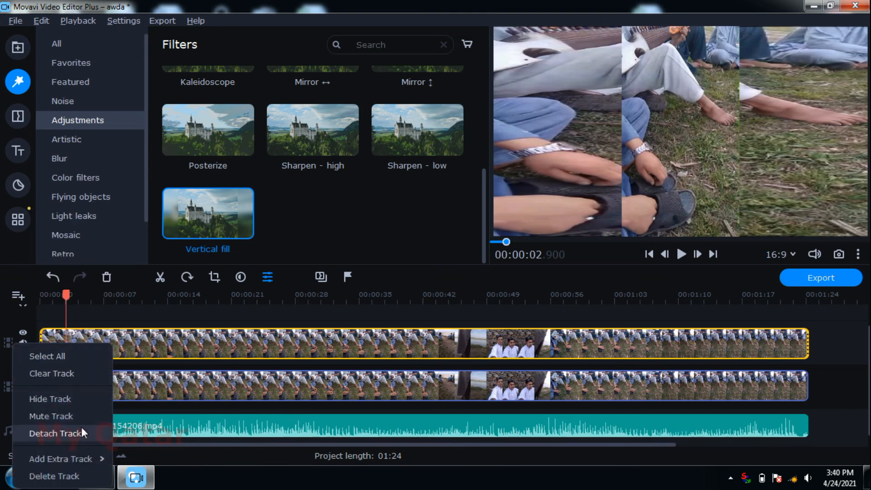
pyautogui.click(57, 434)
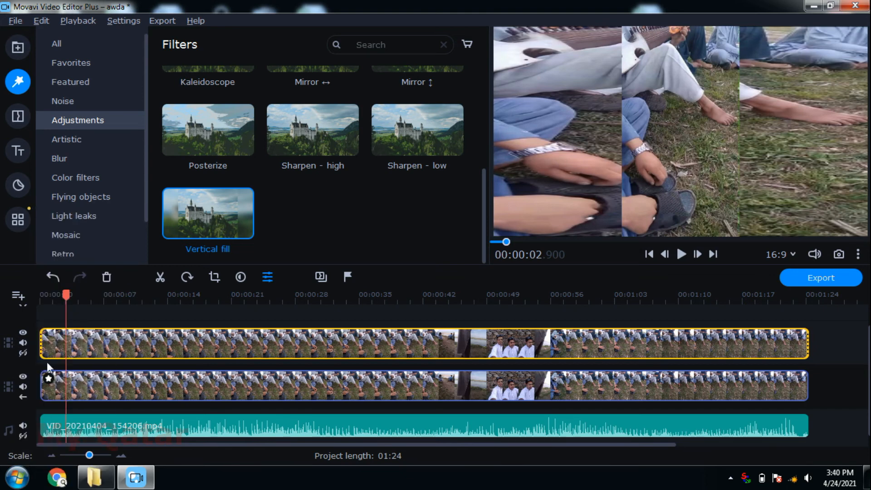
# Hide the lower video track that holds the stretched clip
pyautogui.click(79, 386)
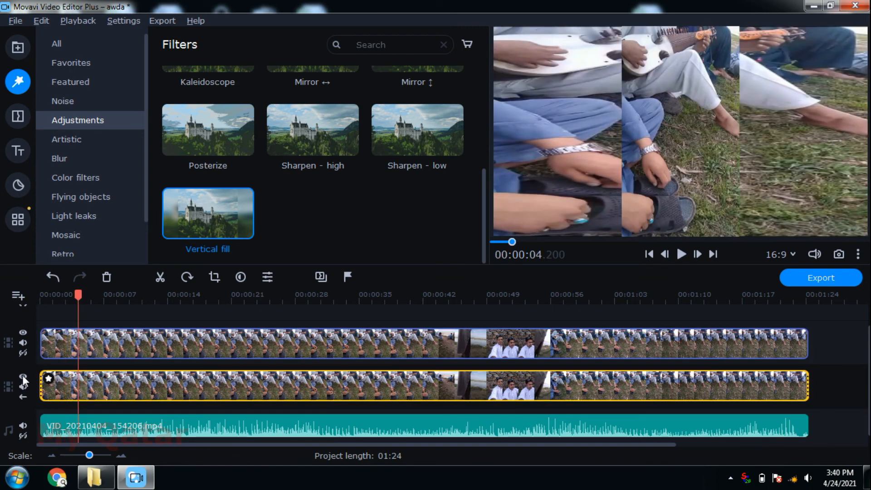
pyautogui.rightClick(13, 375)
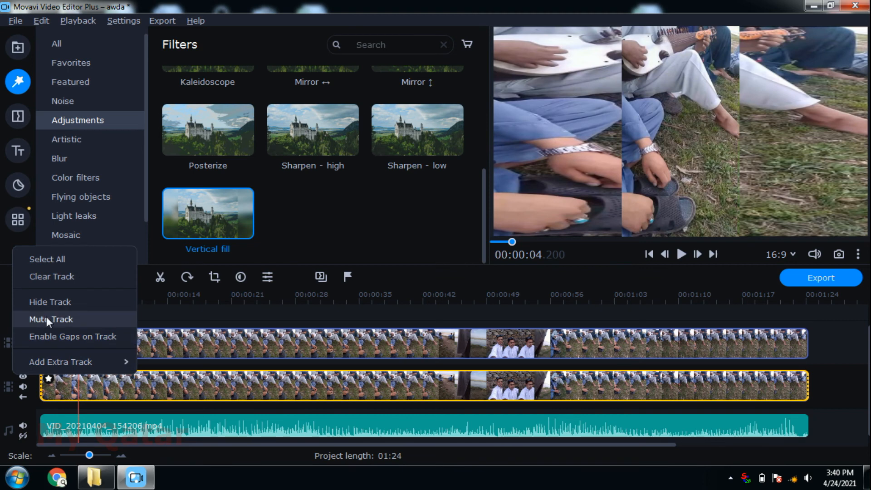
pyautogui.click(53, 302)
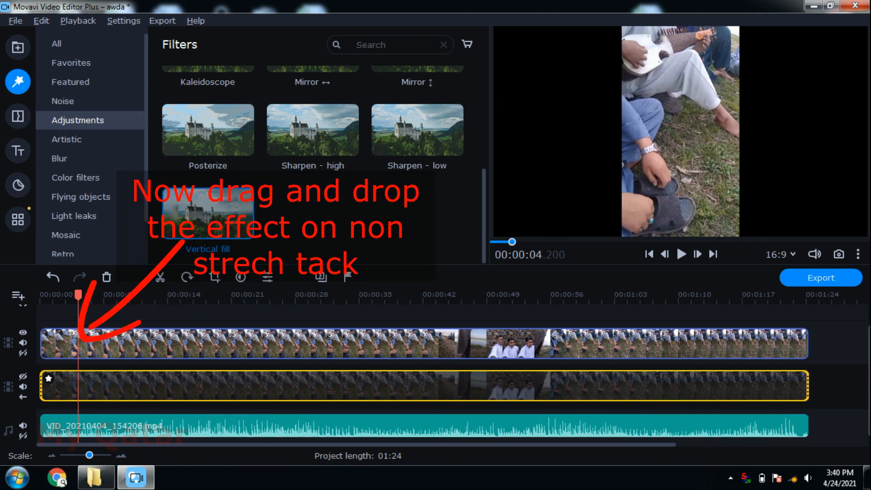
# Apply the Vertical fill filter to the unstretched upper clip and show the effects applied to it
pyautogui.moveTo(206, 220); pyautogui.dragTo(50, 334)
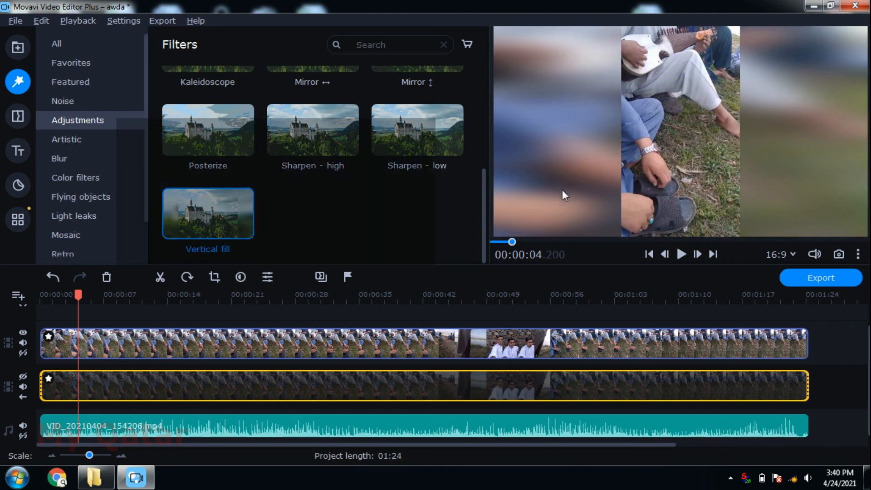
pyautogui.click(48, 338)
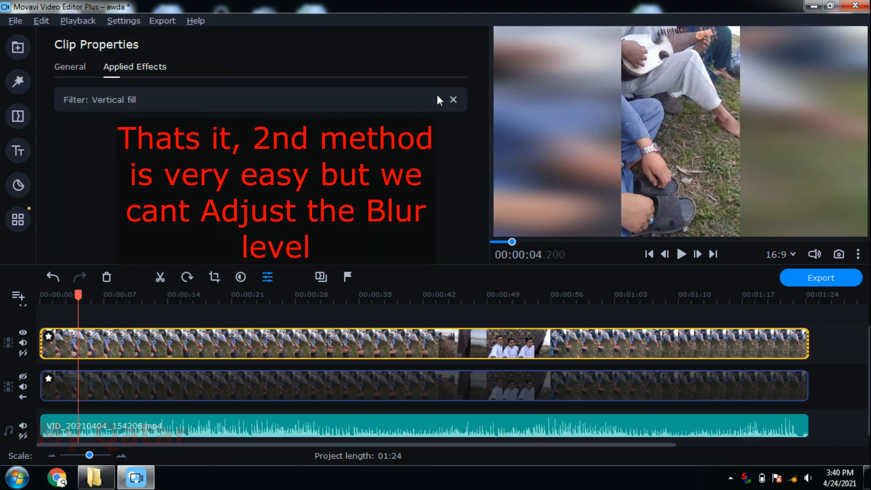